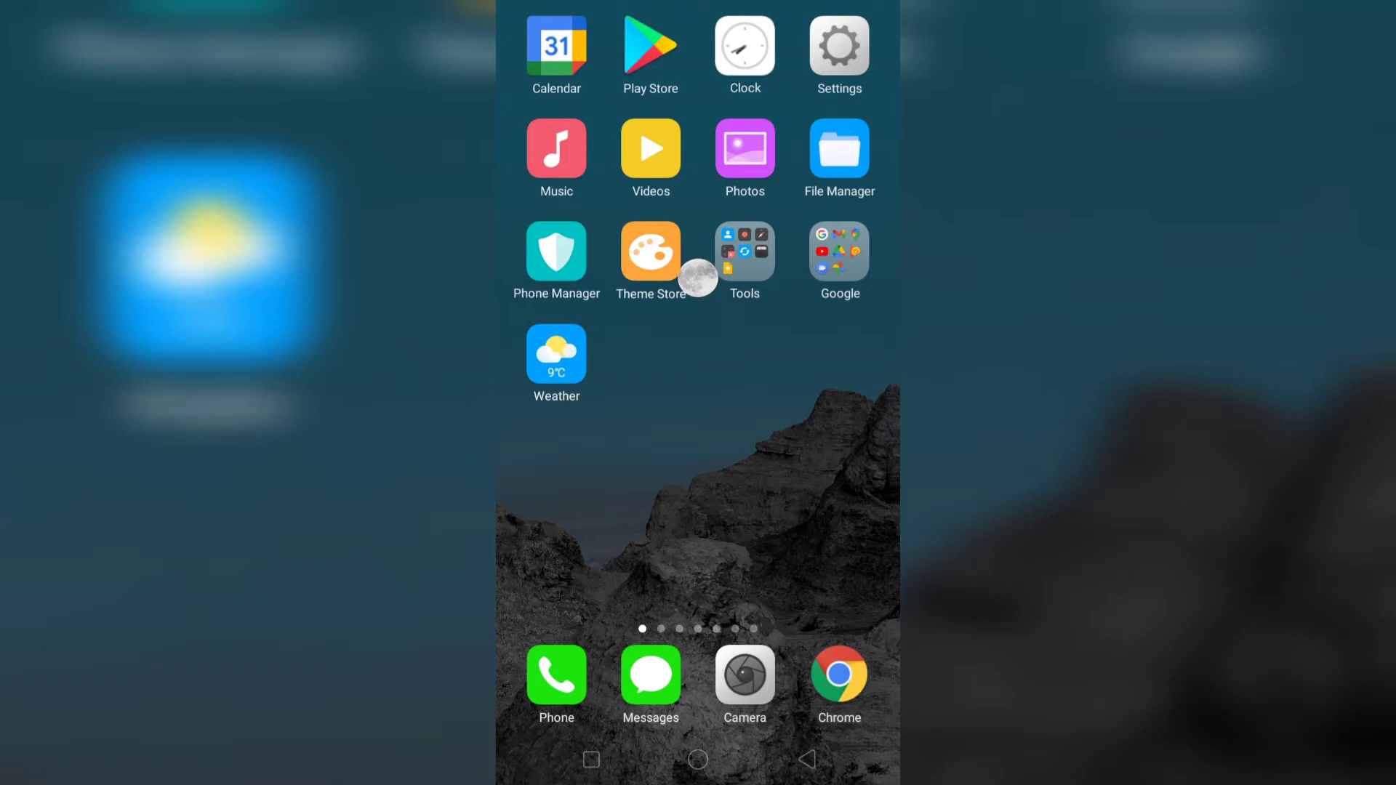
Step: Swipe through the home screen pages to bring the Tumblr app icon into view
left_click_drag(830, 327, 545, 328)
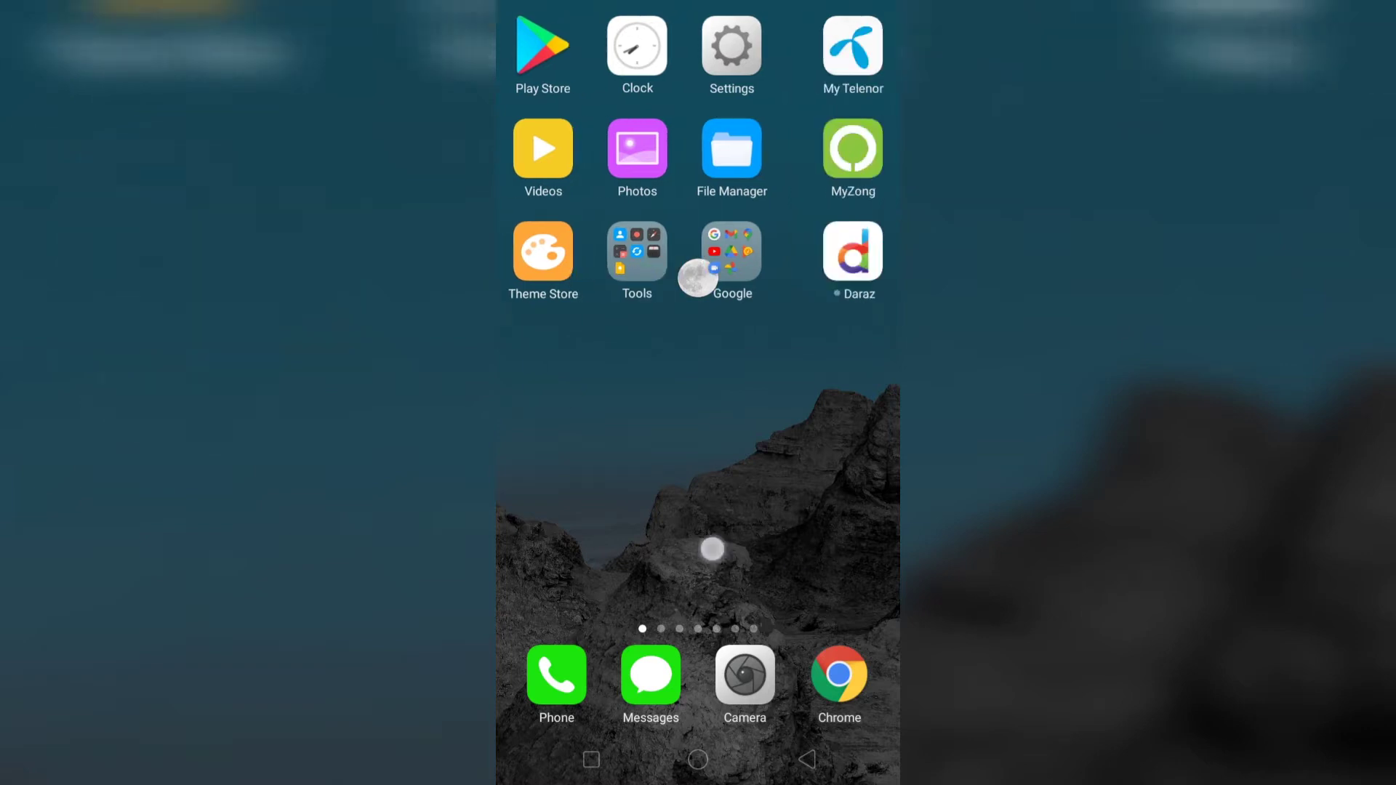
left_click_drag(829, 327, 545, 327)
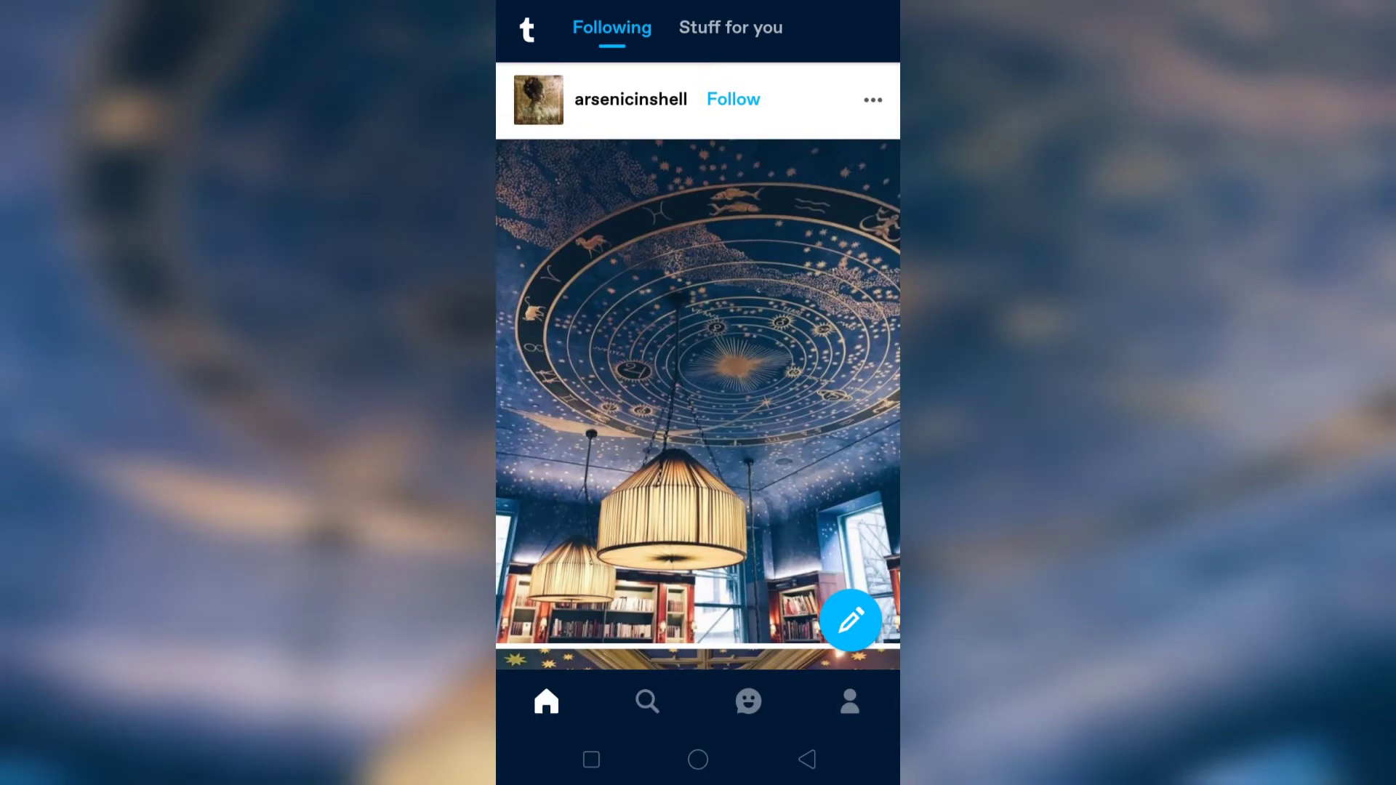
Step: Browse the blog's Account settings from the profile tab, then return to the home screen
left_click(850, 701)
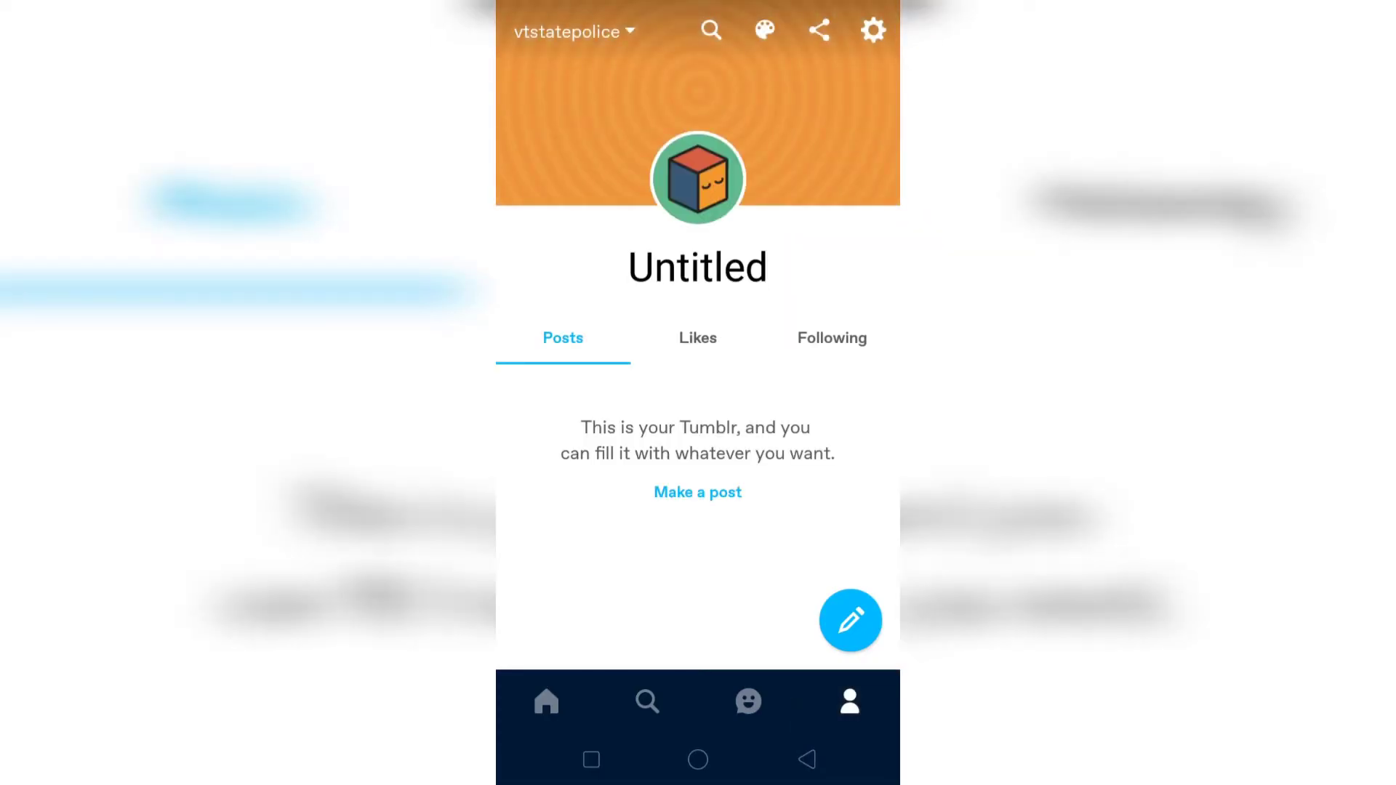
left_click(873, 30)
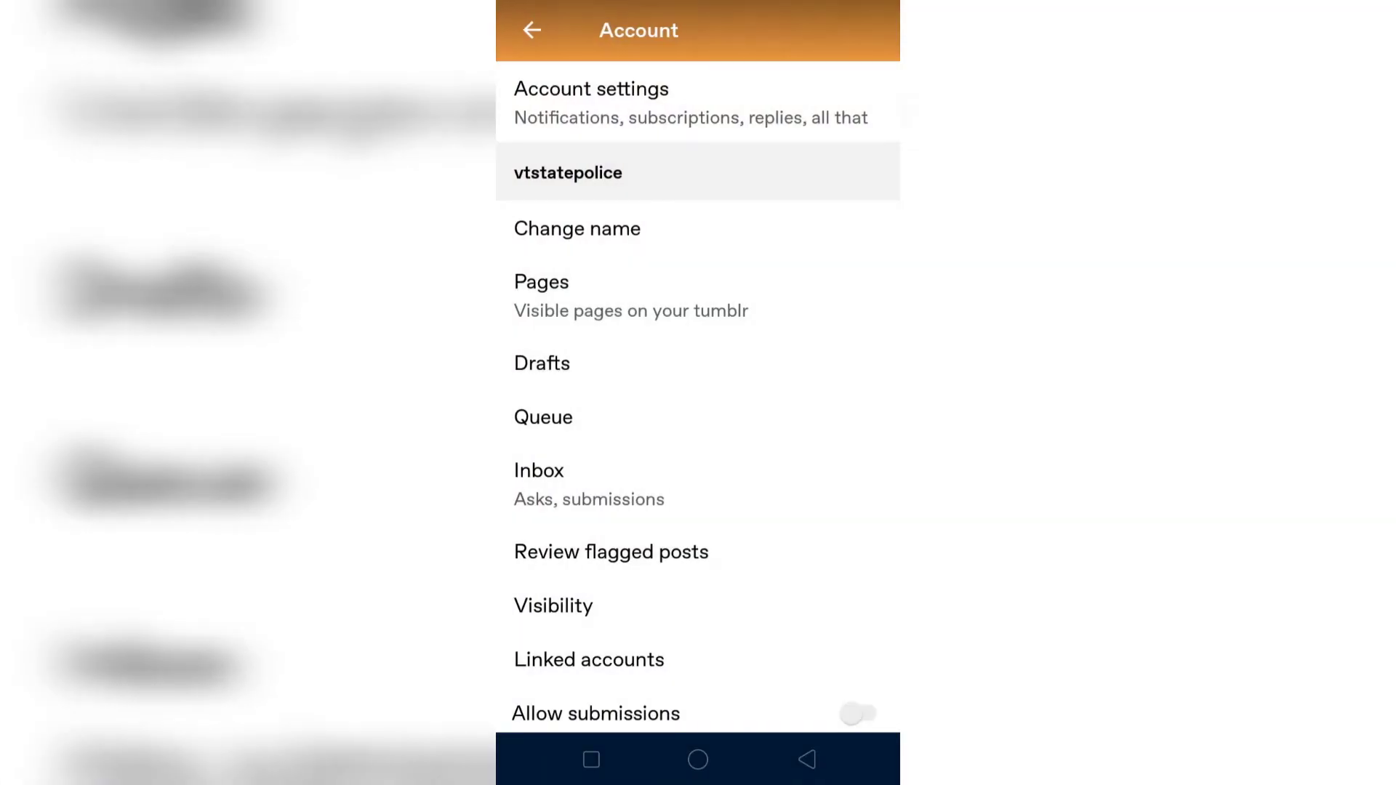
scroll(698, 436, "down", 5)
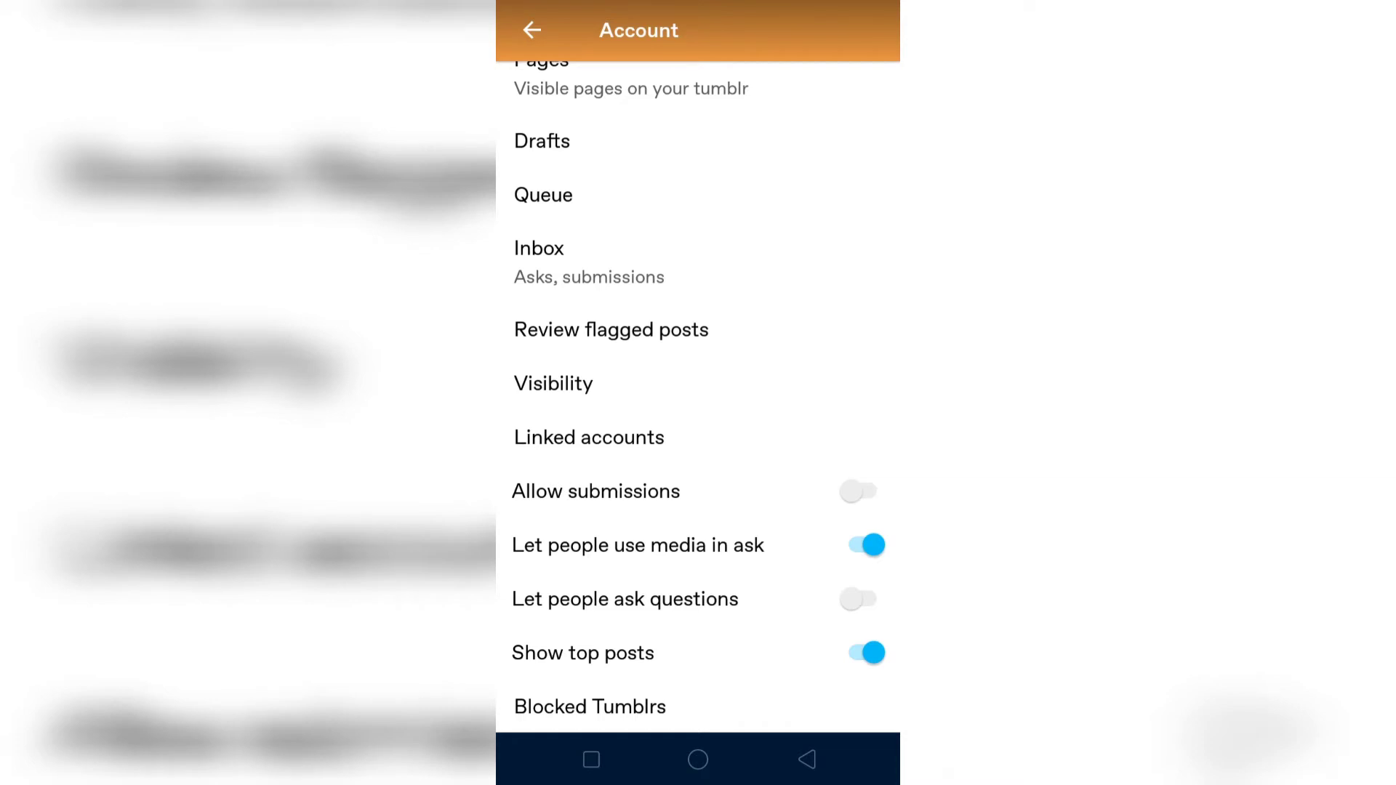
scroll(698, 392, "up", 5)
left_click(698, 760)
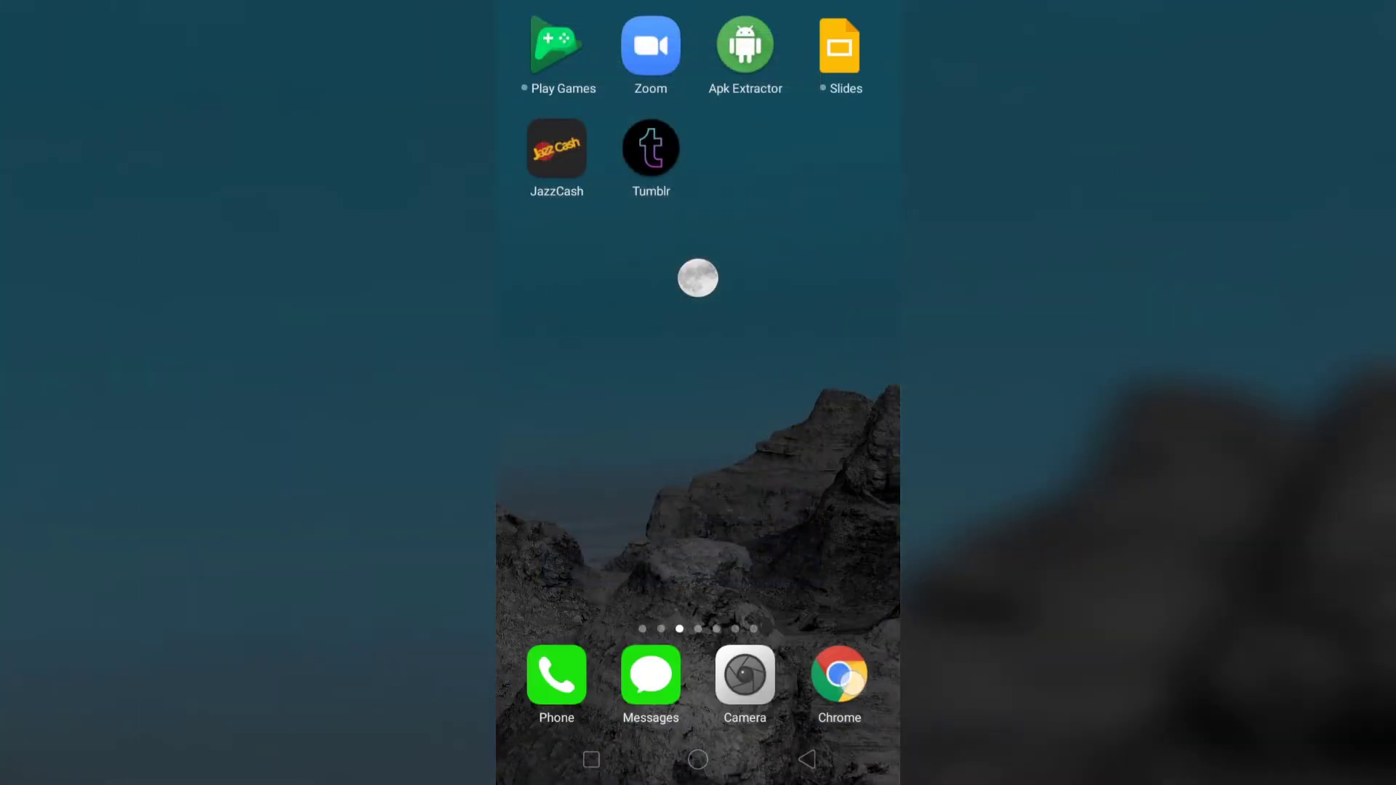
Step: Launch Chrome from the dock to load tumblr.com/dashboard
left_click(839, 675)
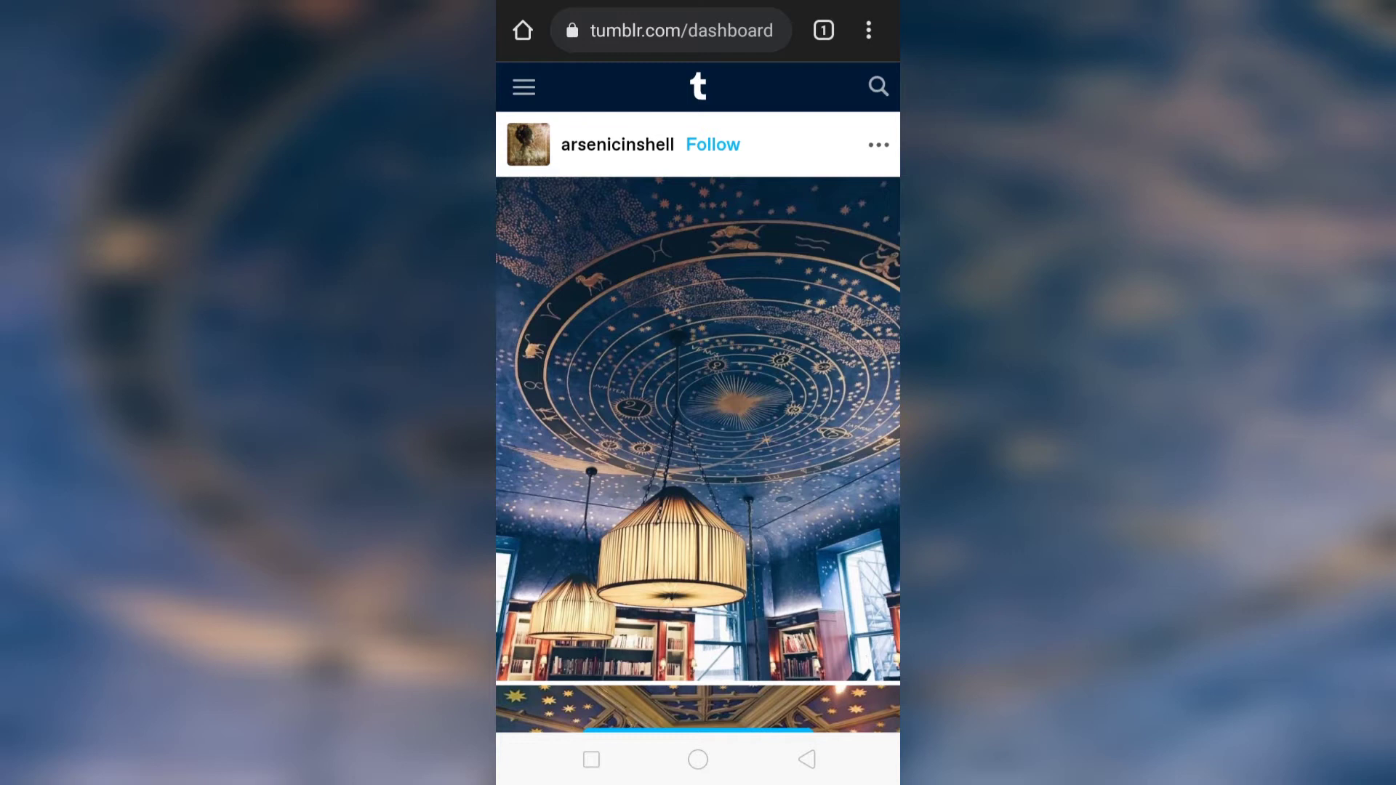
scroll(699, 436, "down", 5)
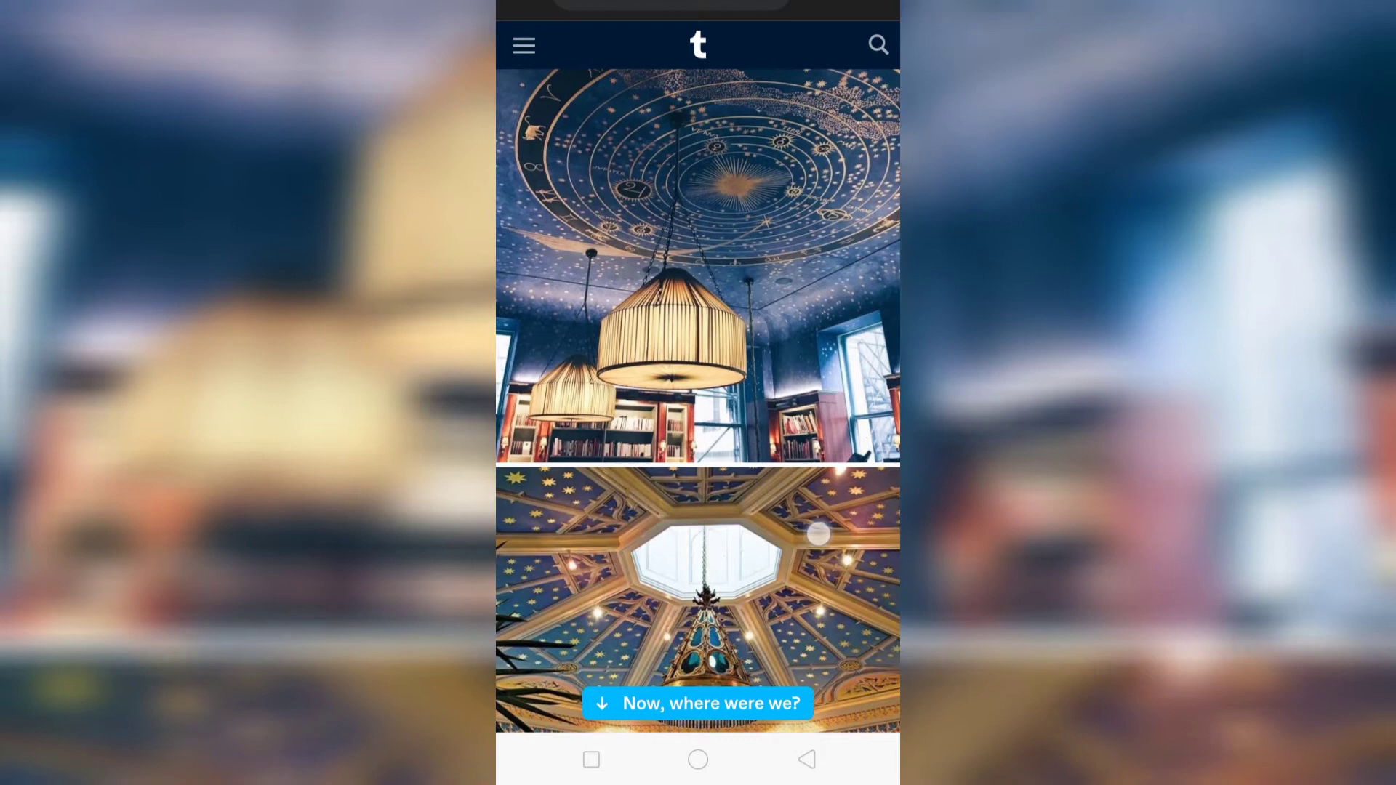
scroll(698, 437, "up", 2)
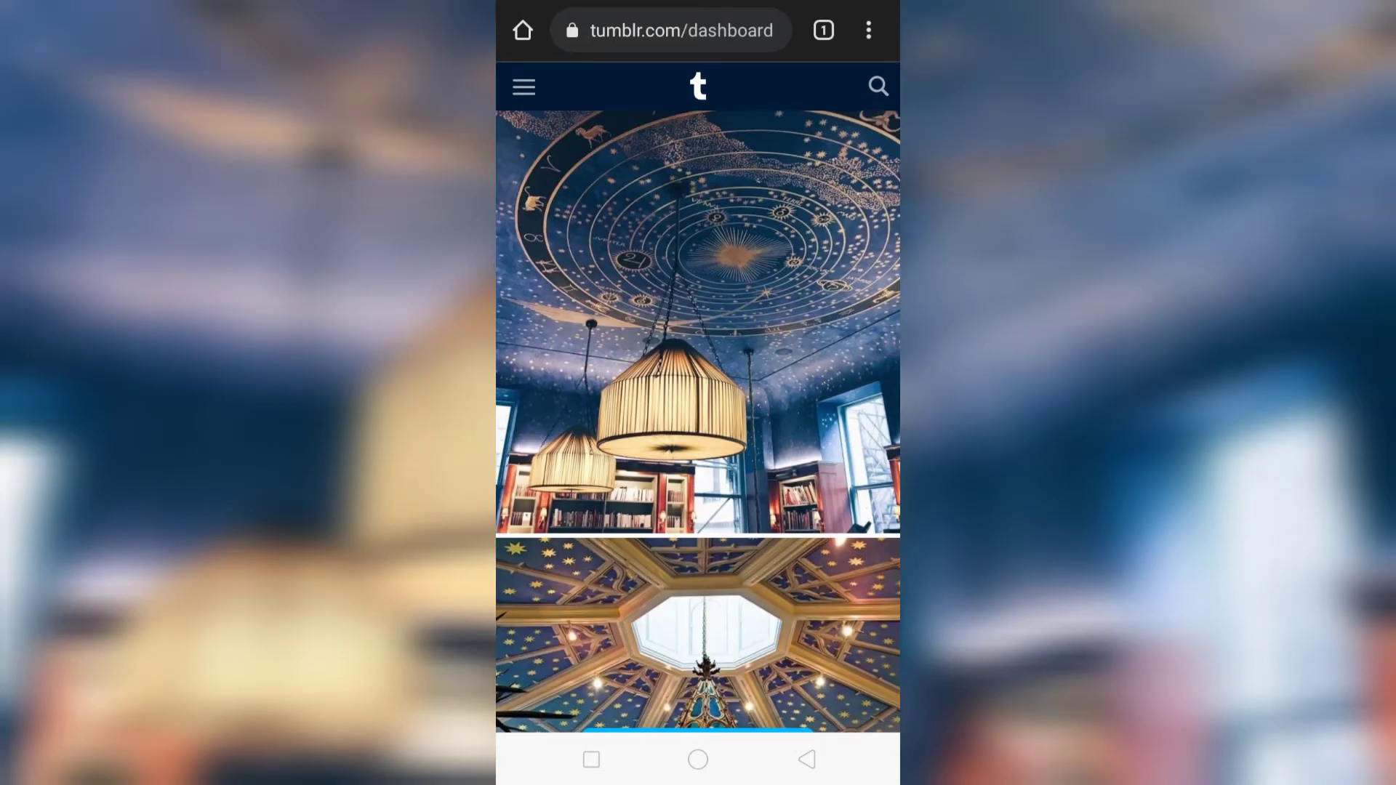
Step: Expand Settings in the site's hamburger menu to list password, two-factor and log out options
left_click(524, 87)
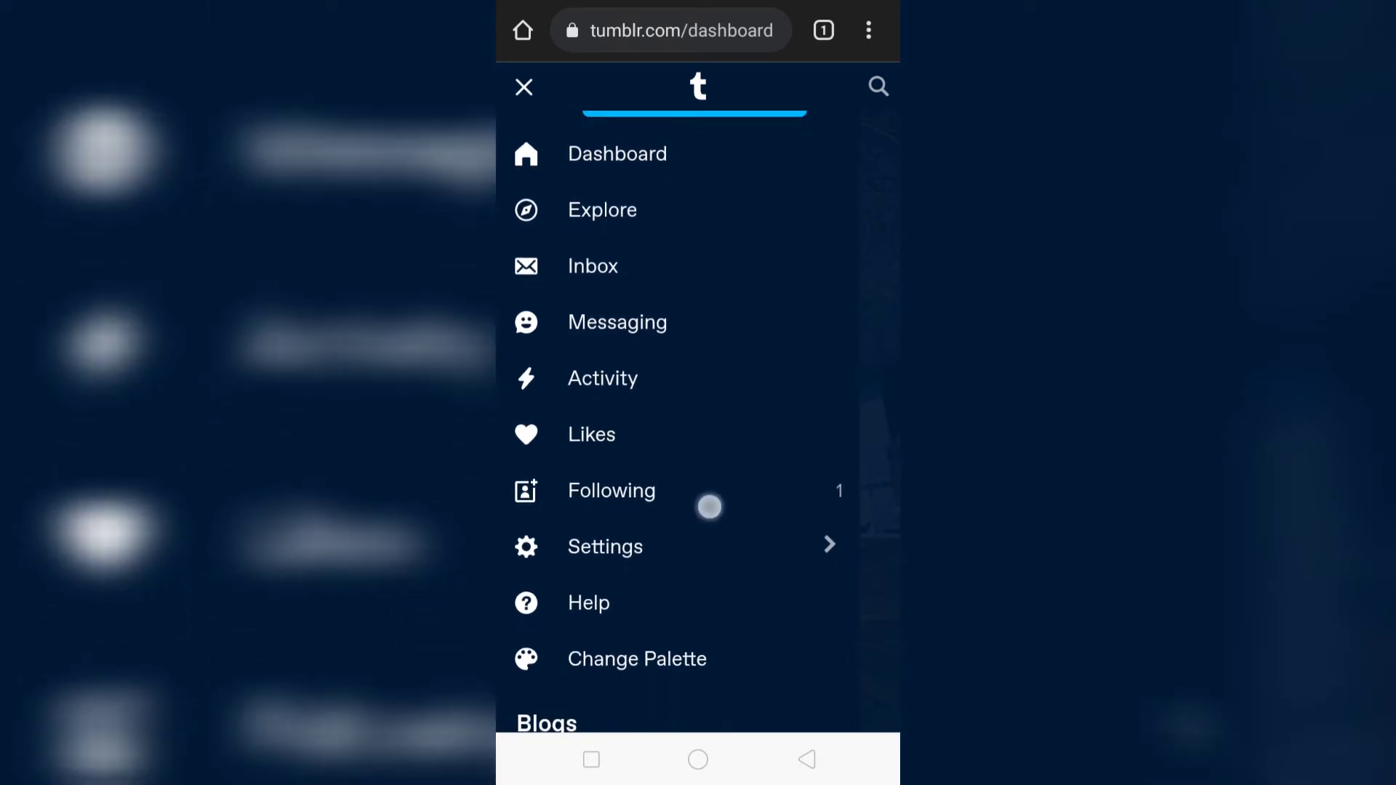
left_click_drag(699, 571, 721, 432)
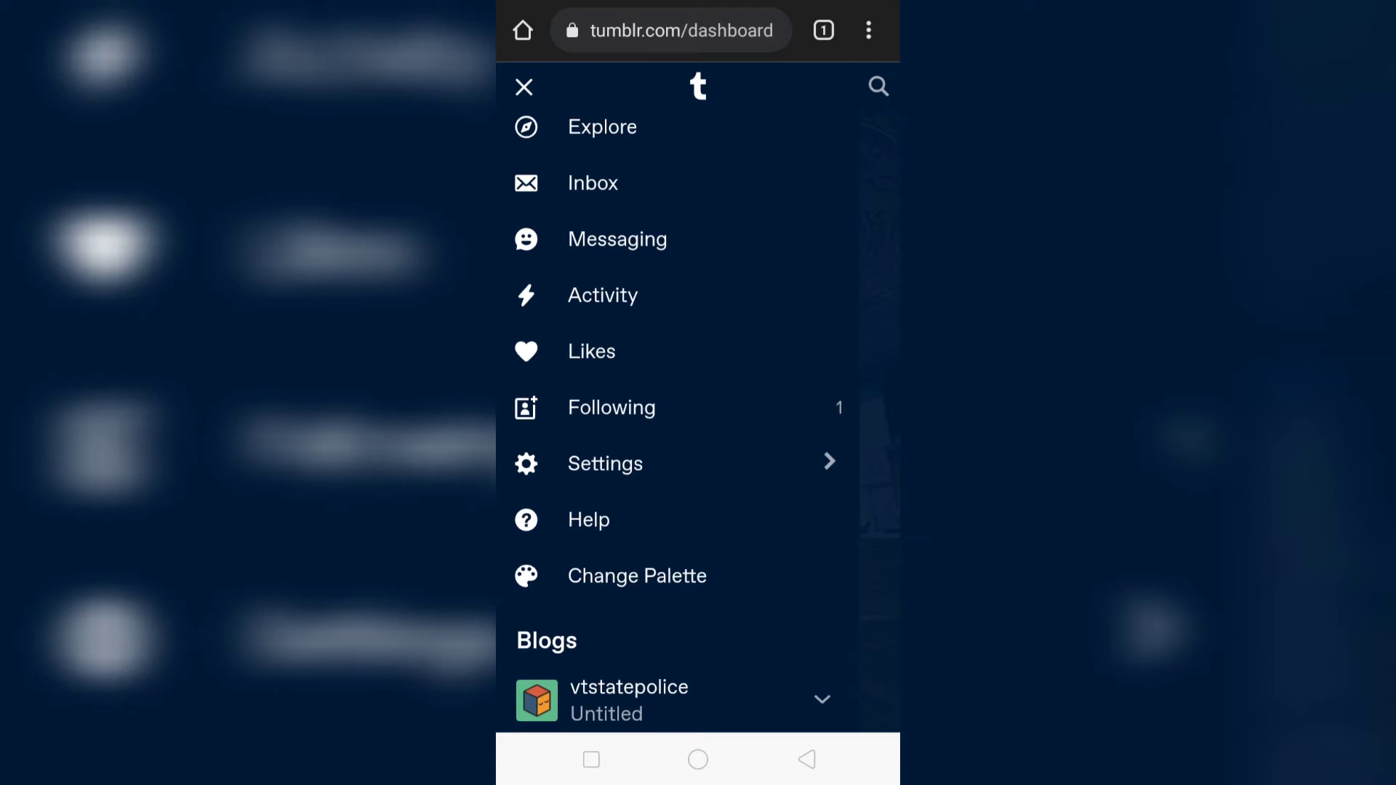
left_click(696, 462)
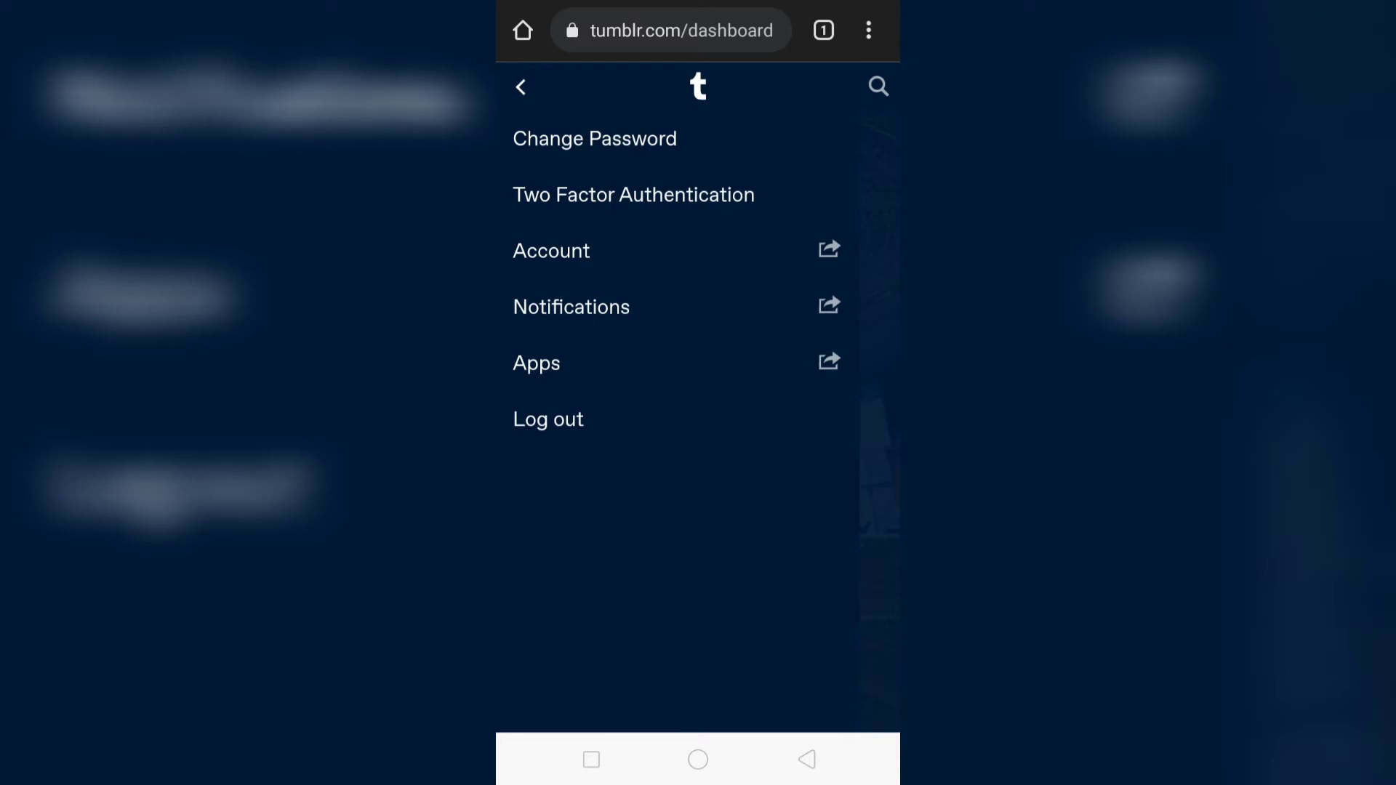
Step: Go to the Account settings page and choose Delete account at its bottom
left_click(631, 249)
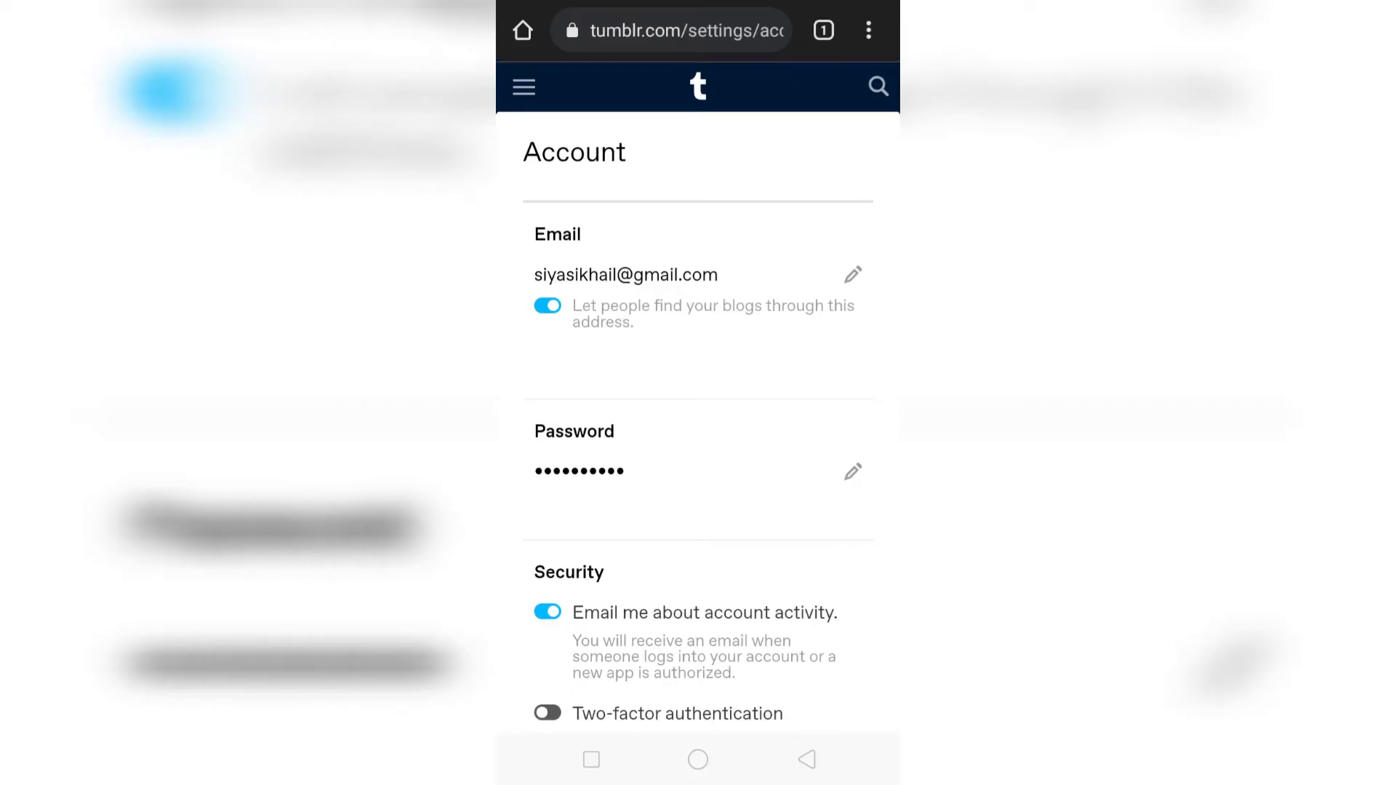
scroll(813, 649, "down", 5)
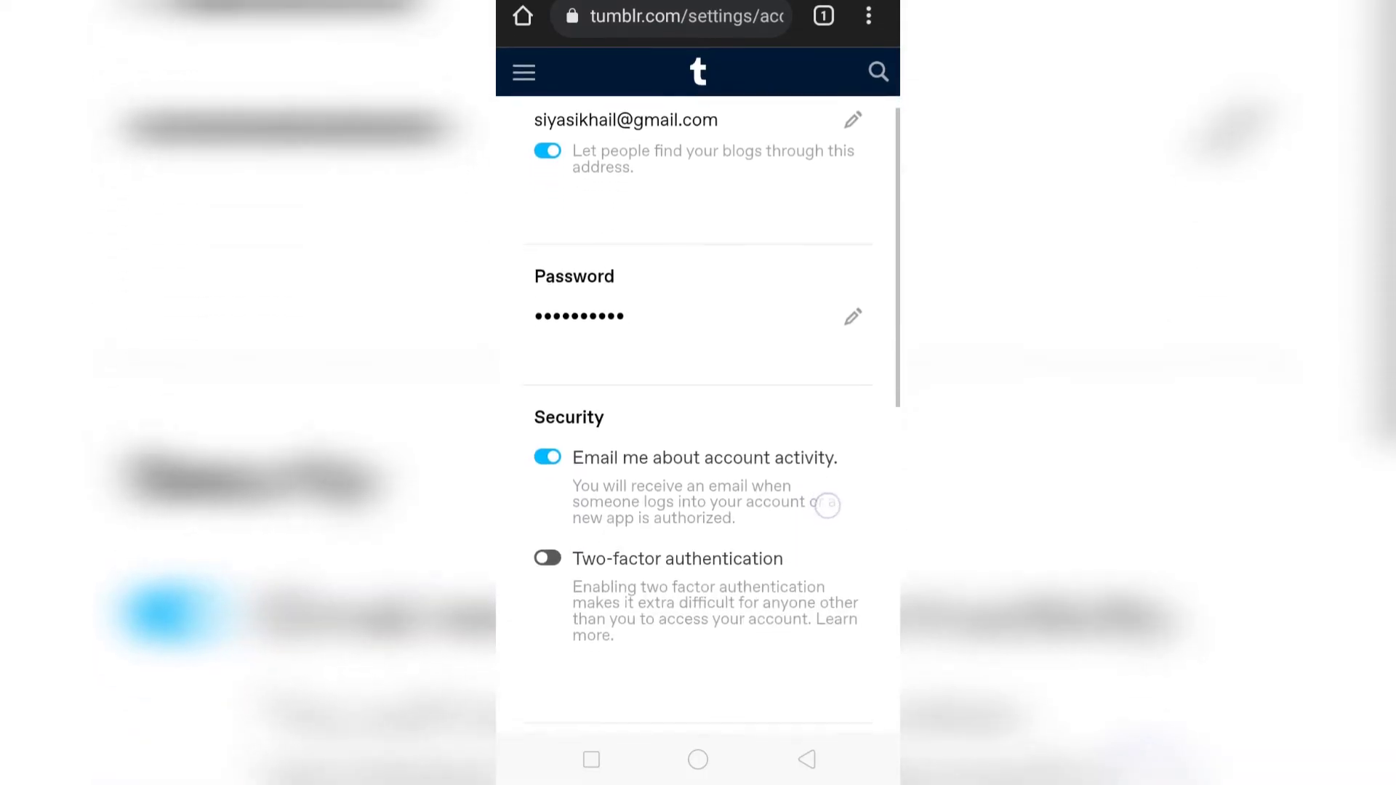
scroll(825, 600, "down", 5)
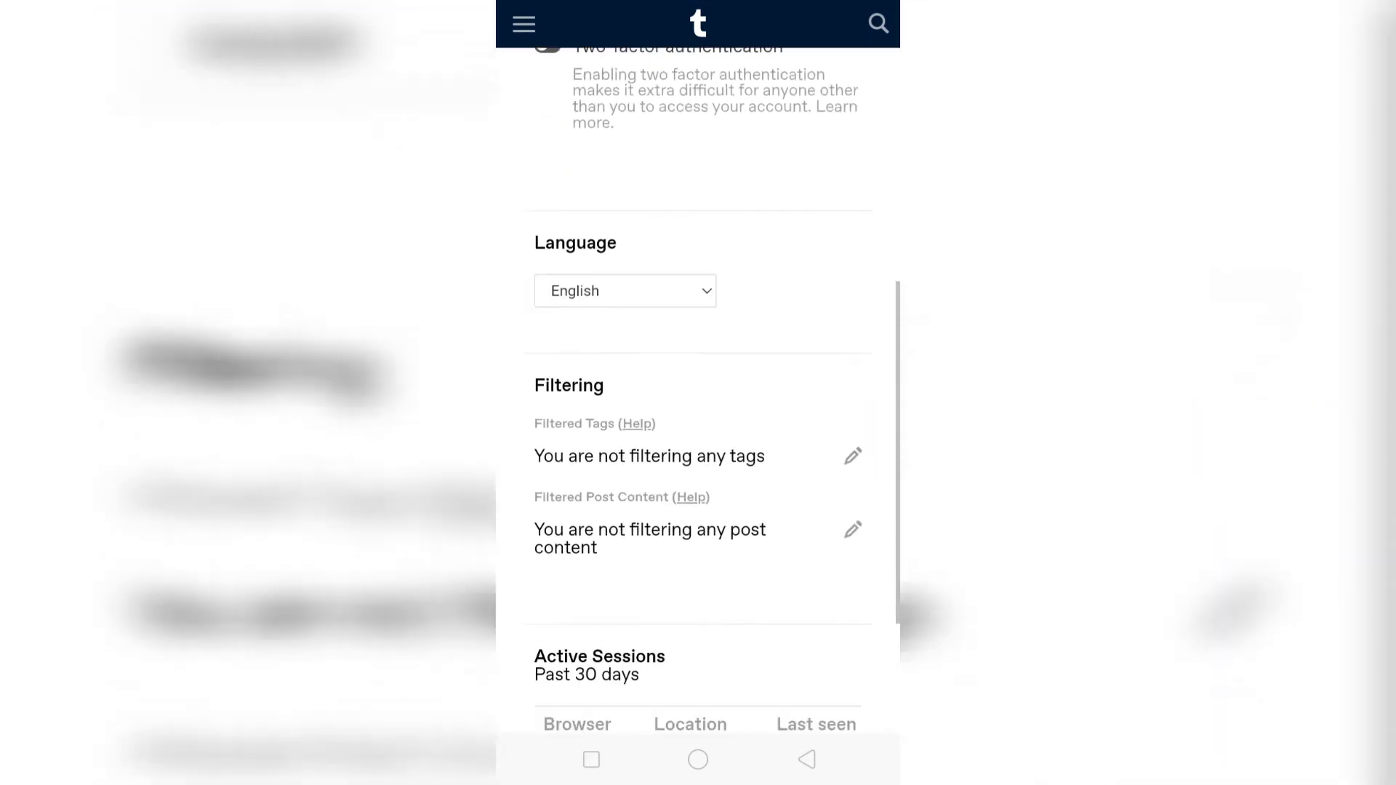
scroll(856, 497, "down", 3)
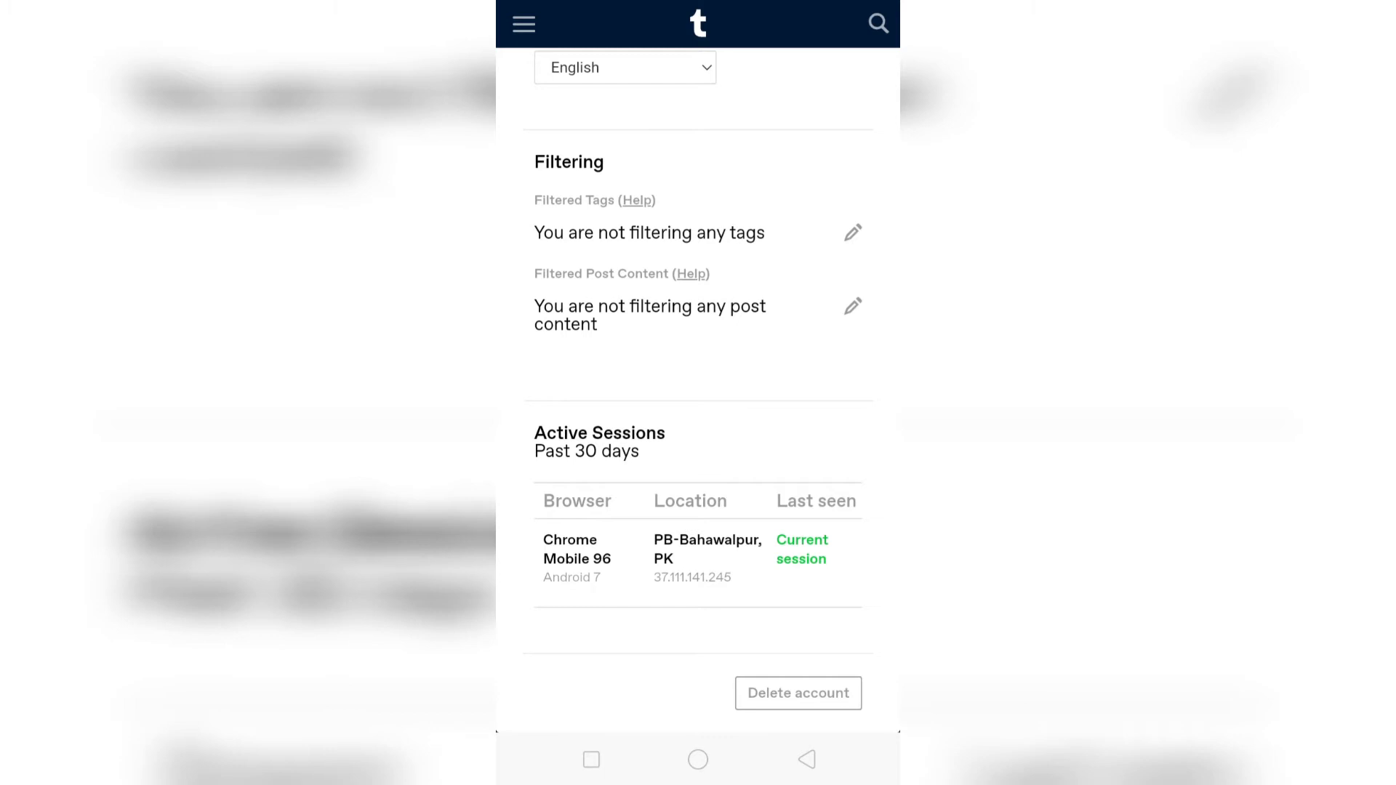
left_click(793, 708)
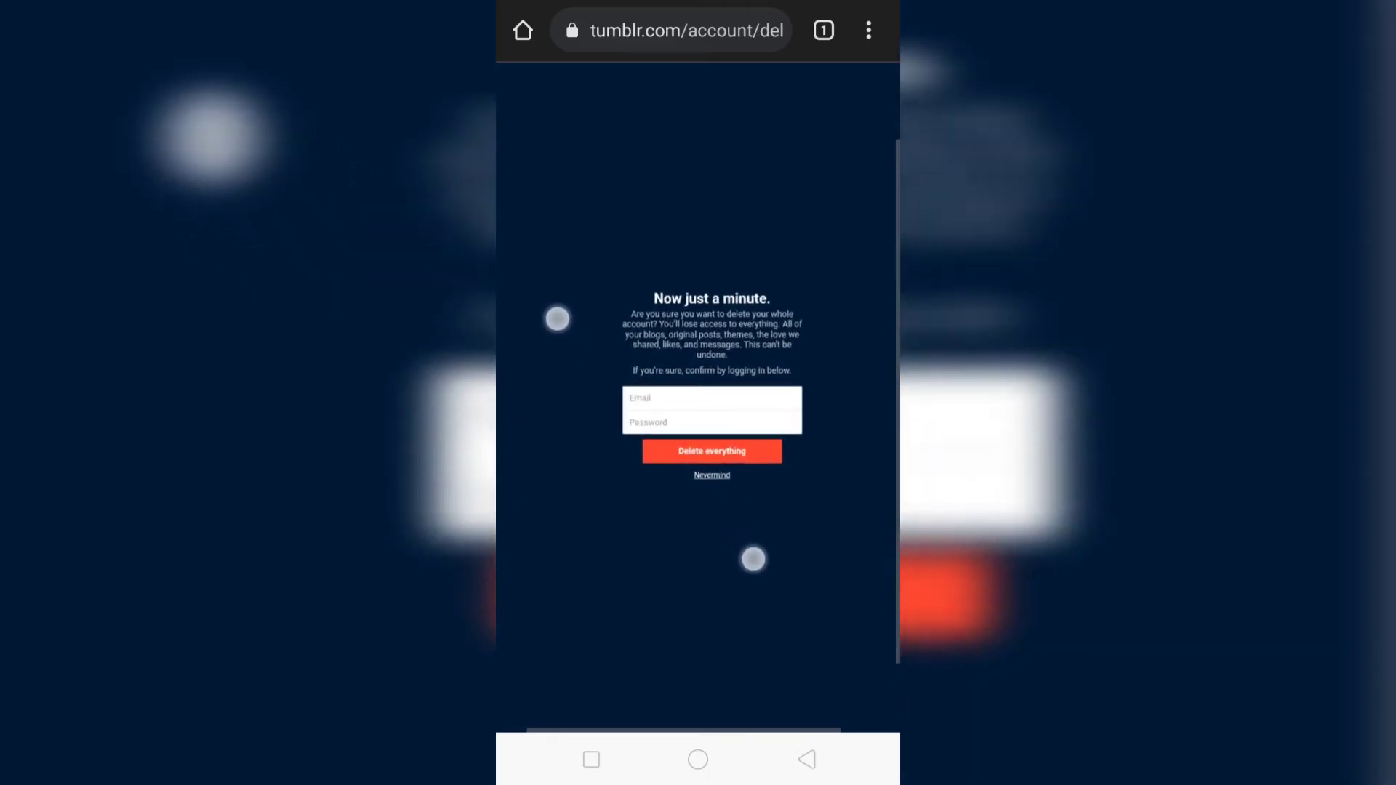
scroll(697, 437, "up", 5)
scroll(697, 437, "down", 3)
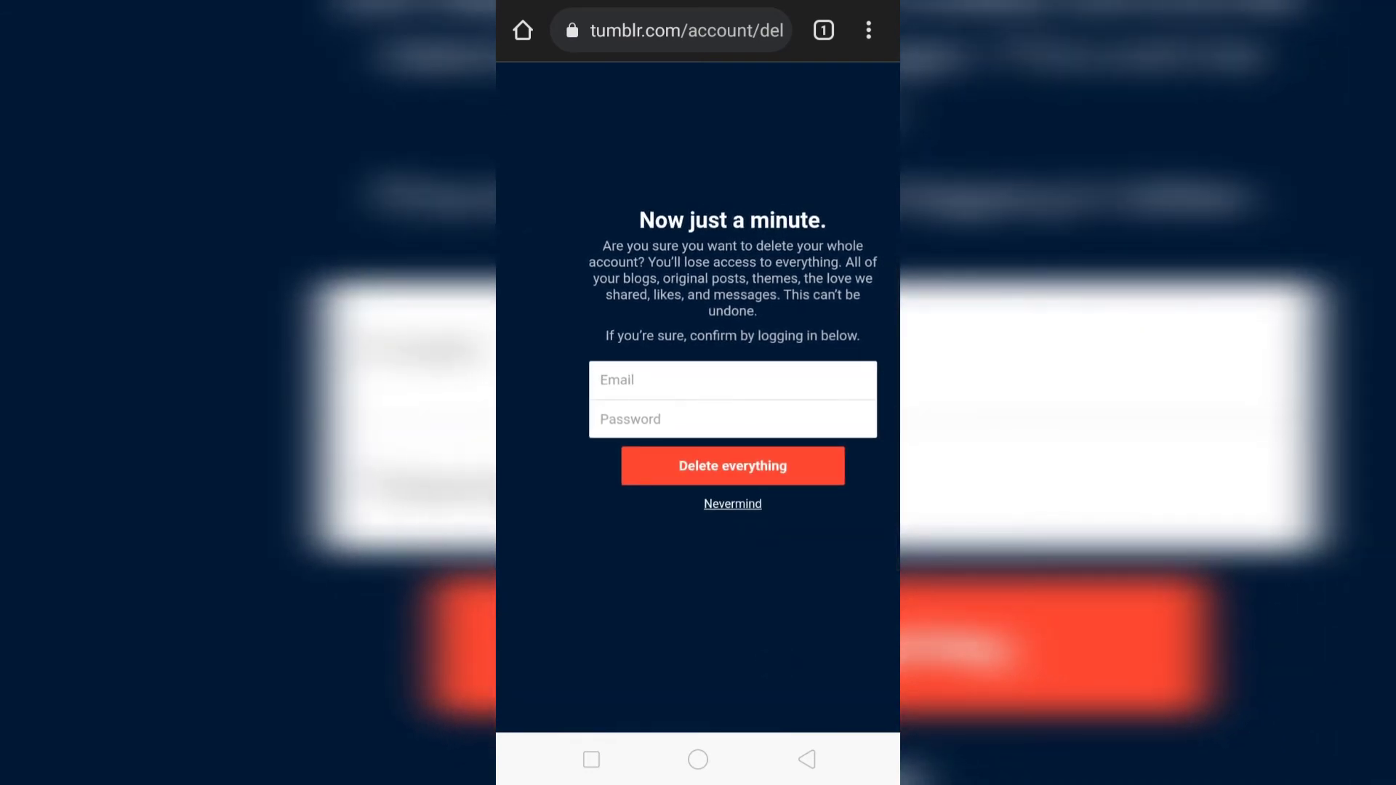
Step: Autofill the saved email, enter the password, and confirm Delete everything
left_click(740, 377)
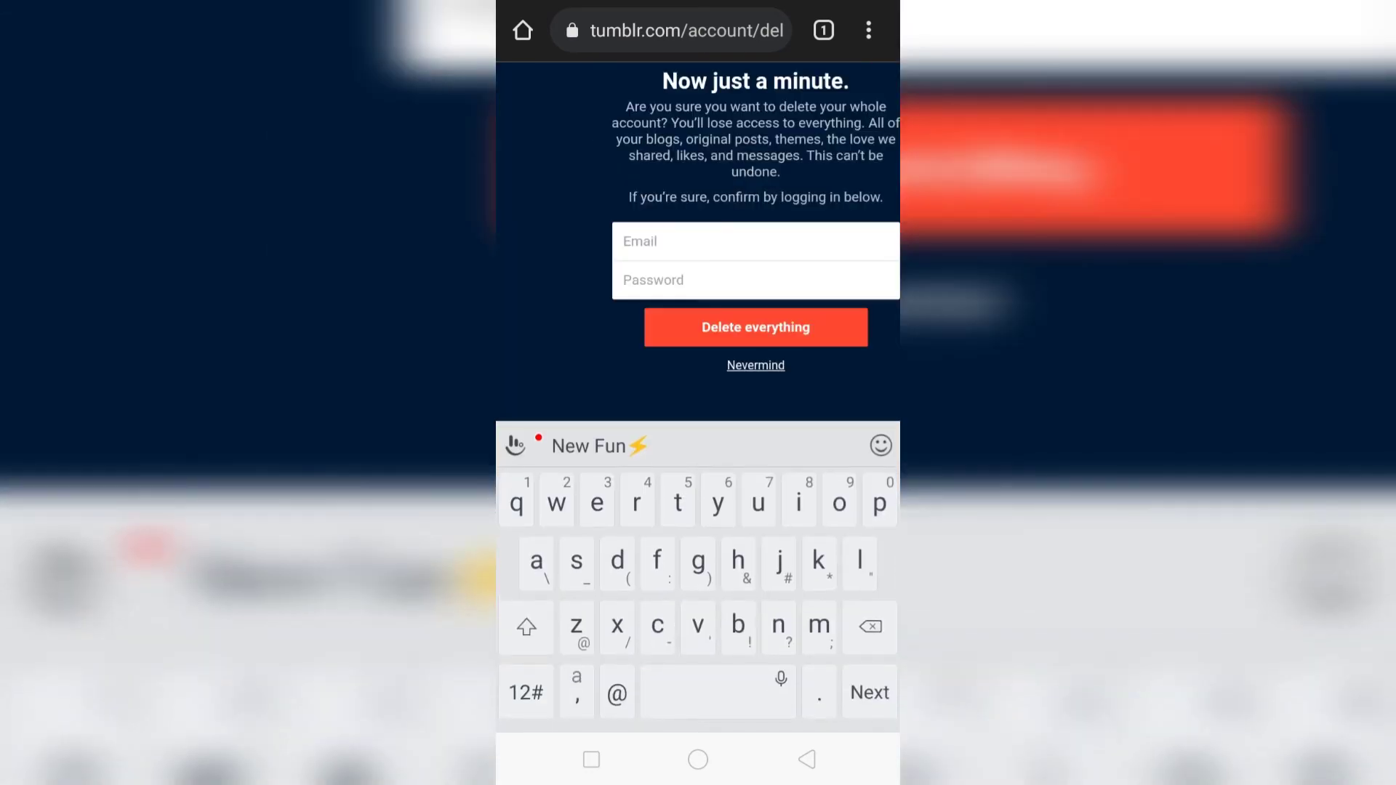
type("s")
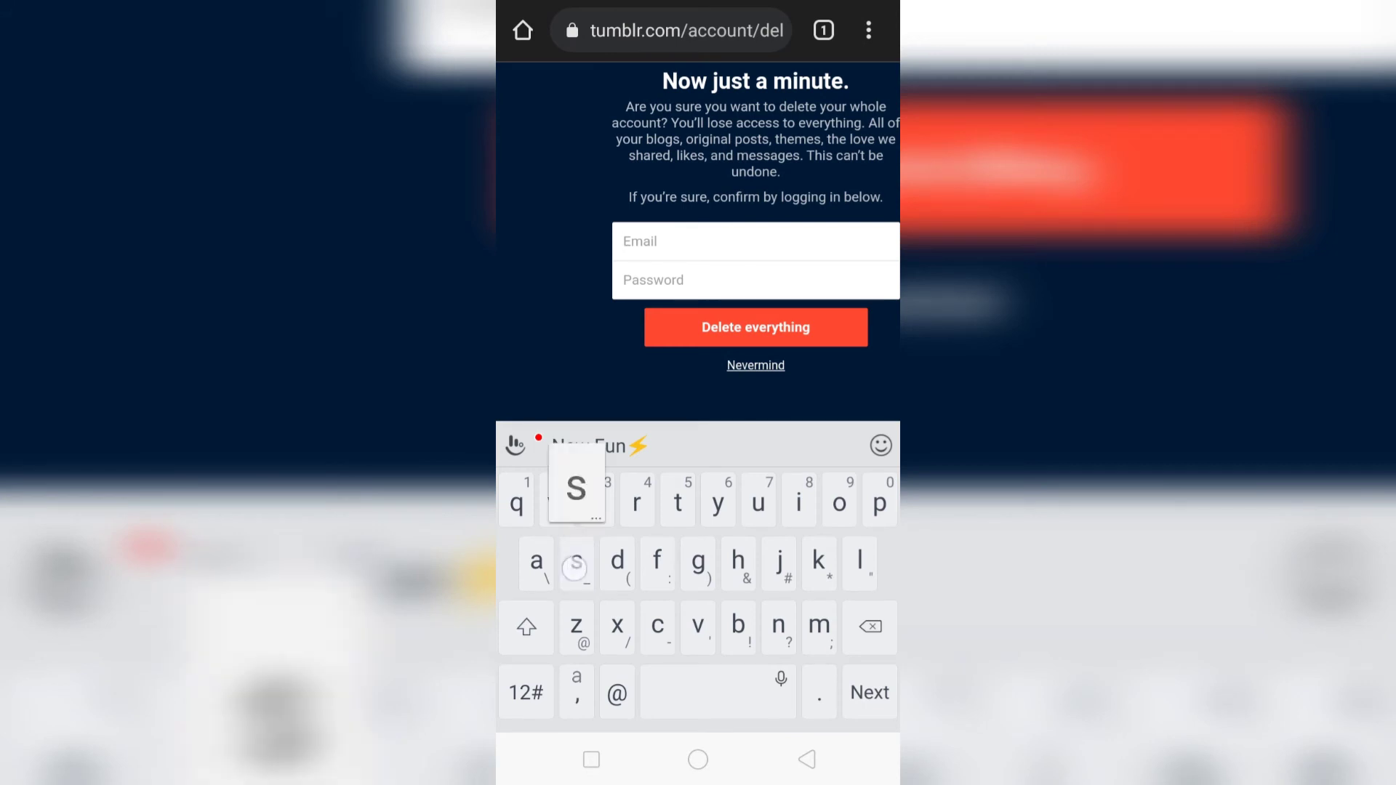
left_click(698, 75)
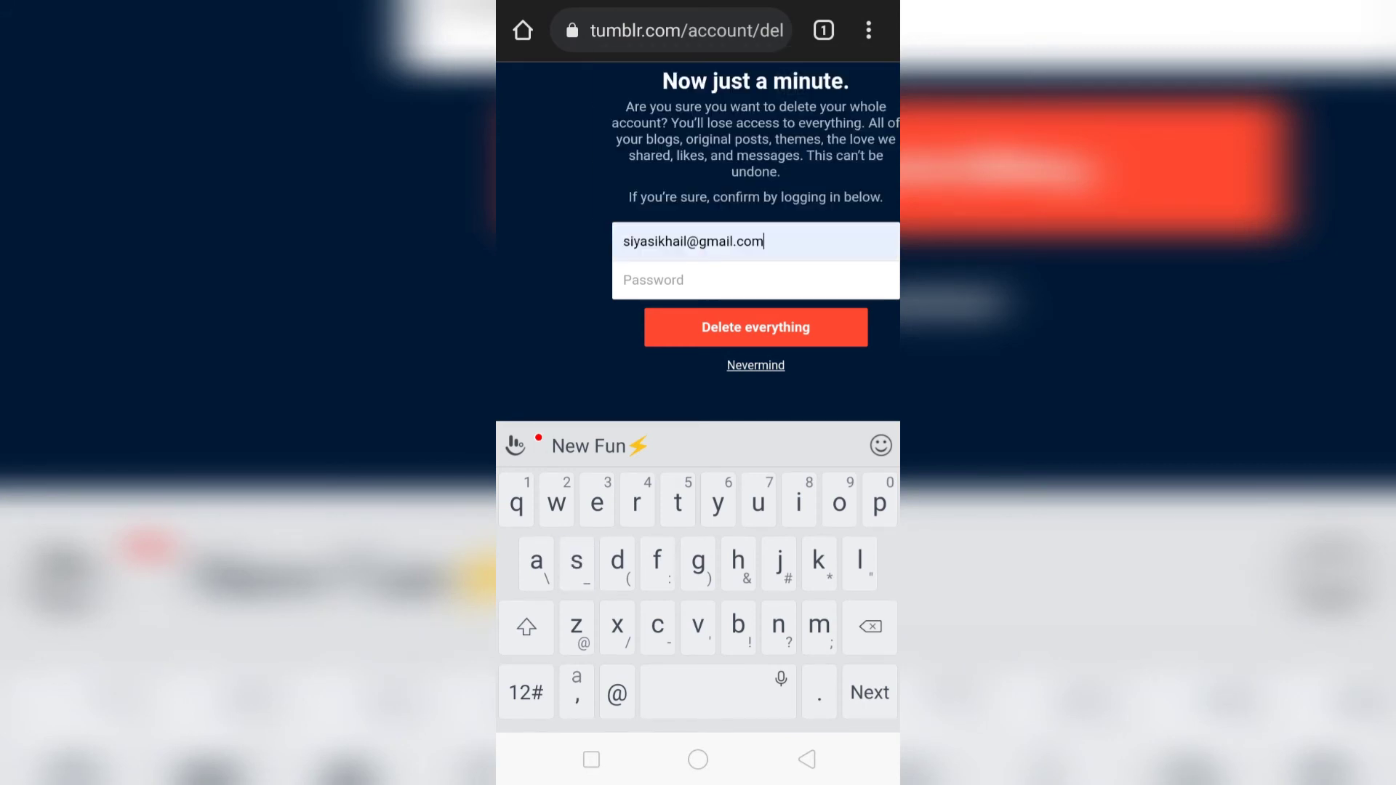
left_click(752, 280)
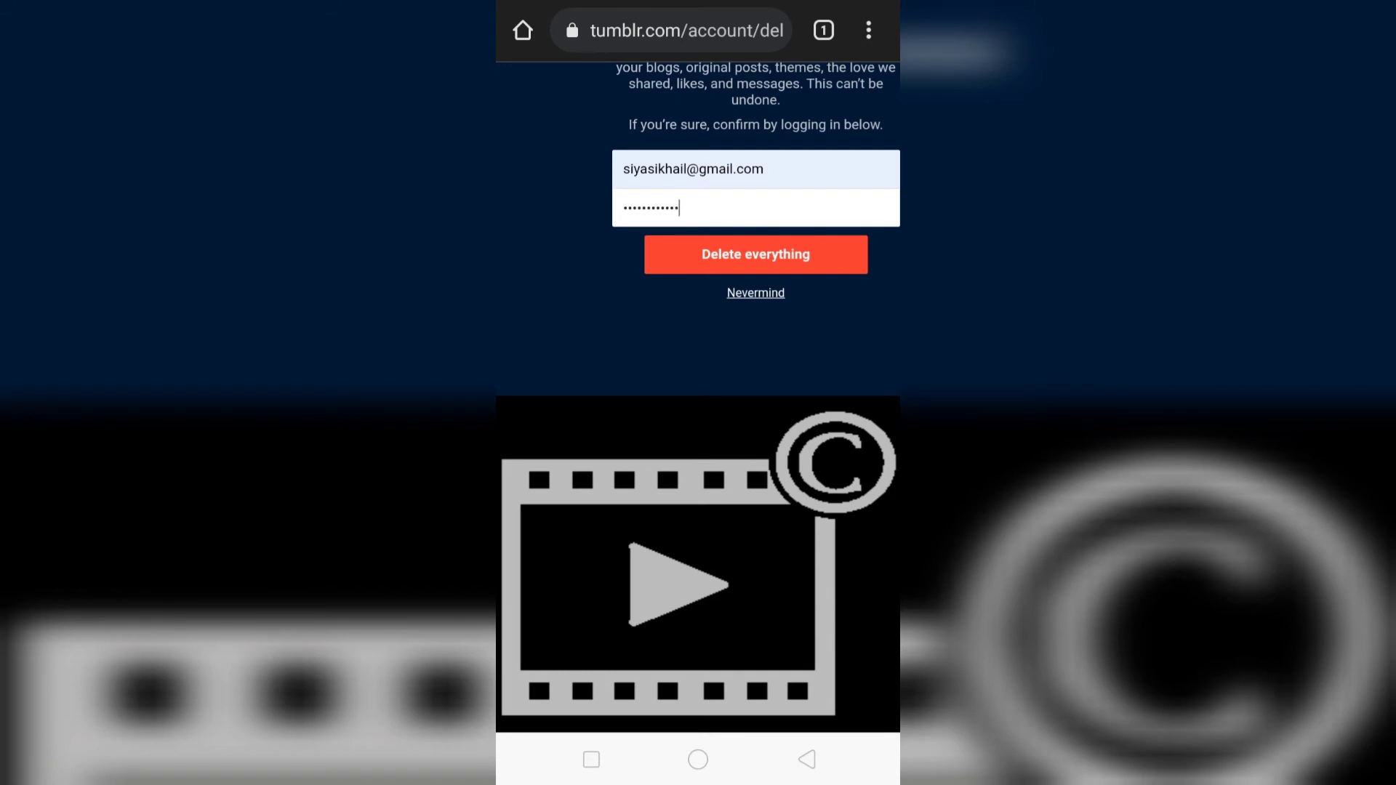
left_click(784, 253)
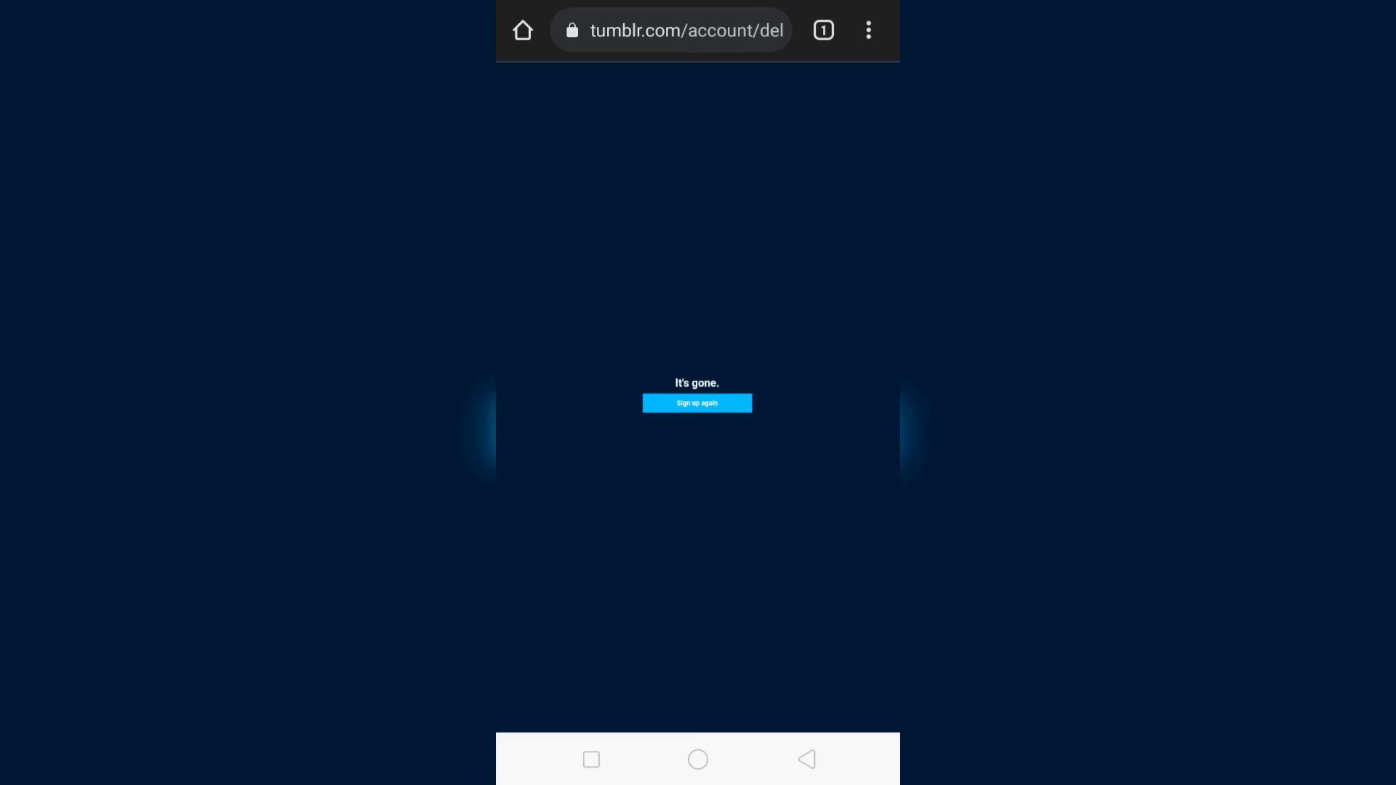
scroll(698, 405, "up", 3)
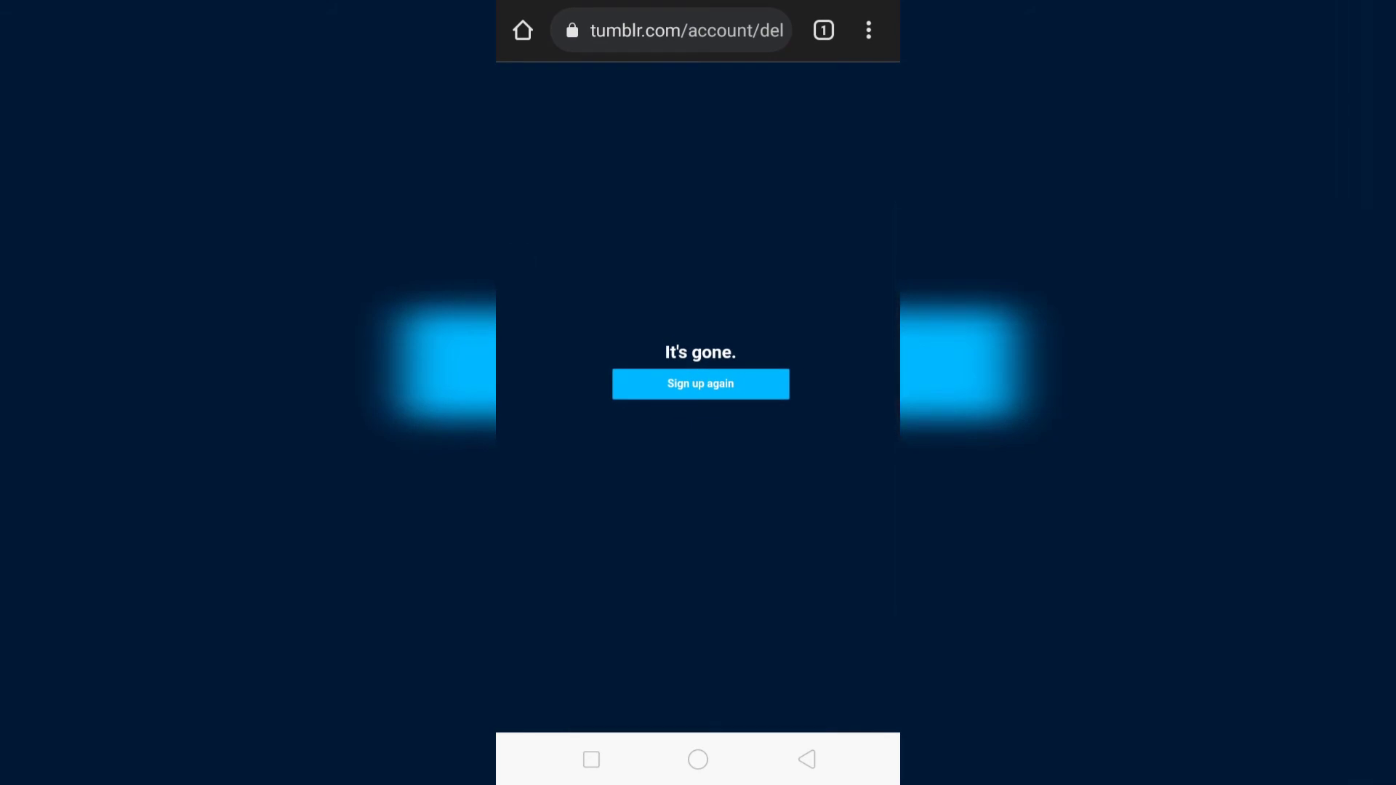
Step: Open the Android recent-apps switcher from the "It's gone." page
left_click(592, 760)
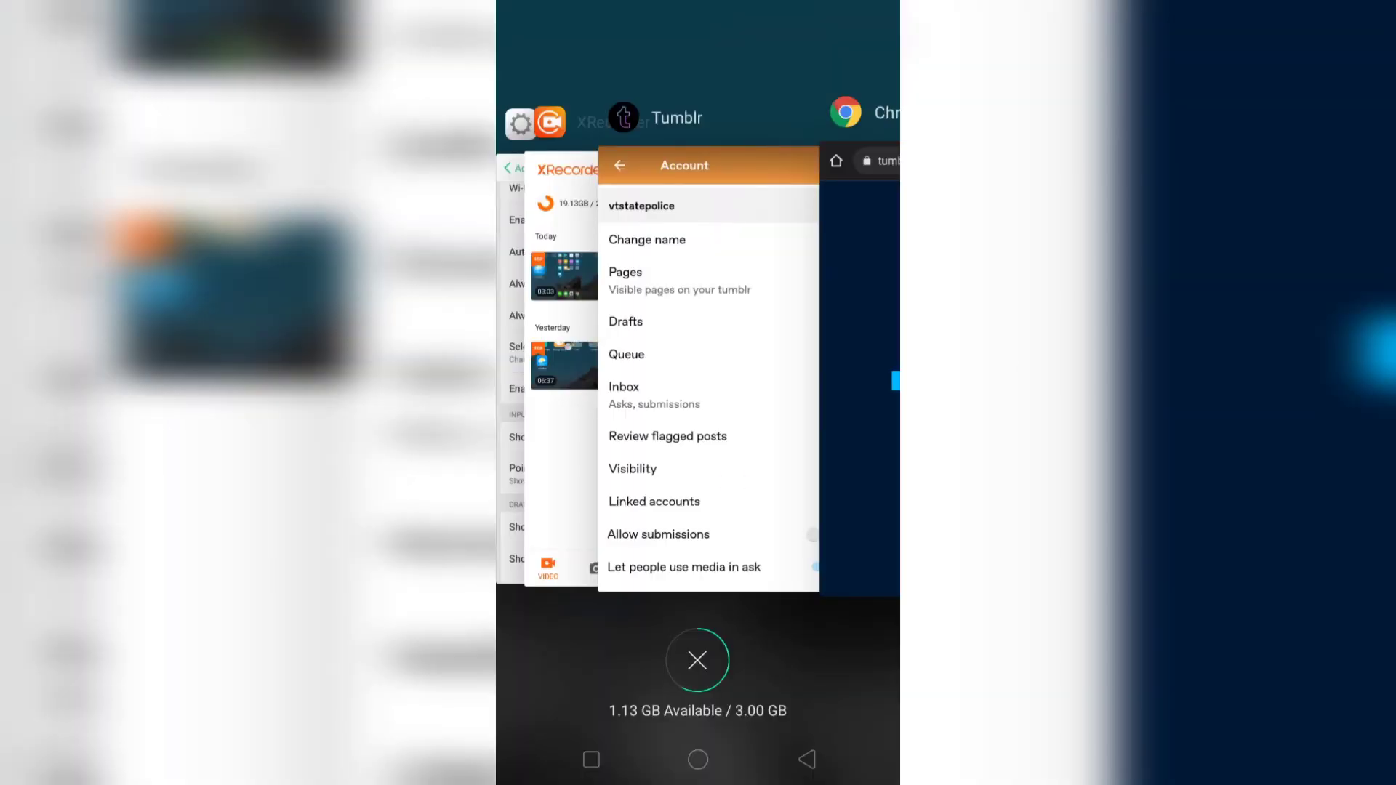
Step: Switch back to the Tumblr app card in the recent-apps list
left_click(709, 372)
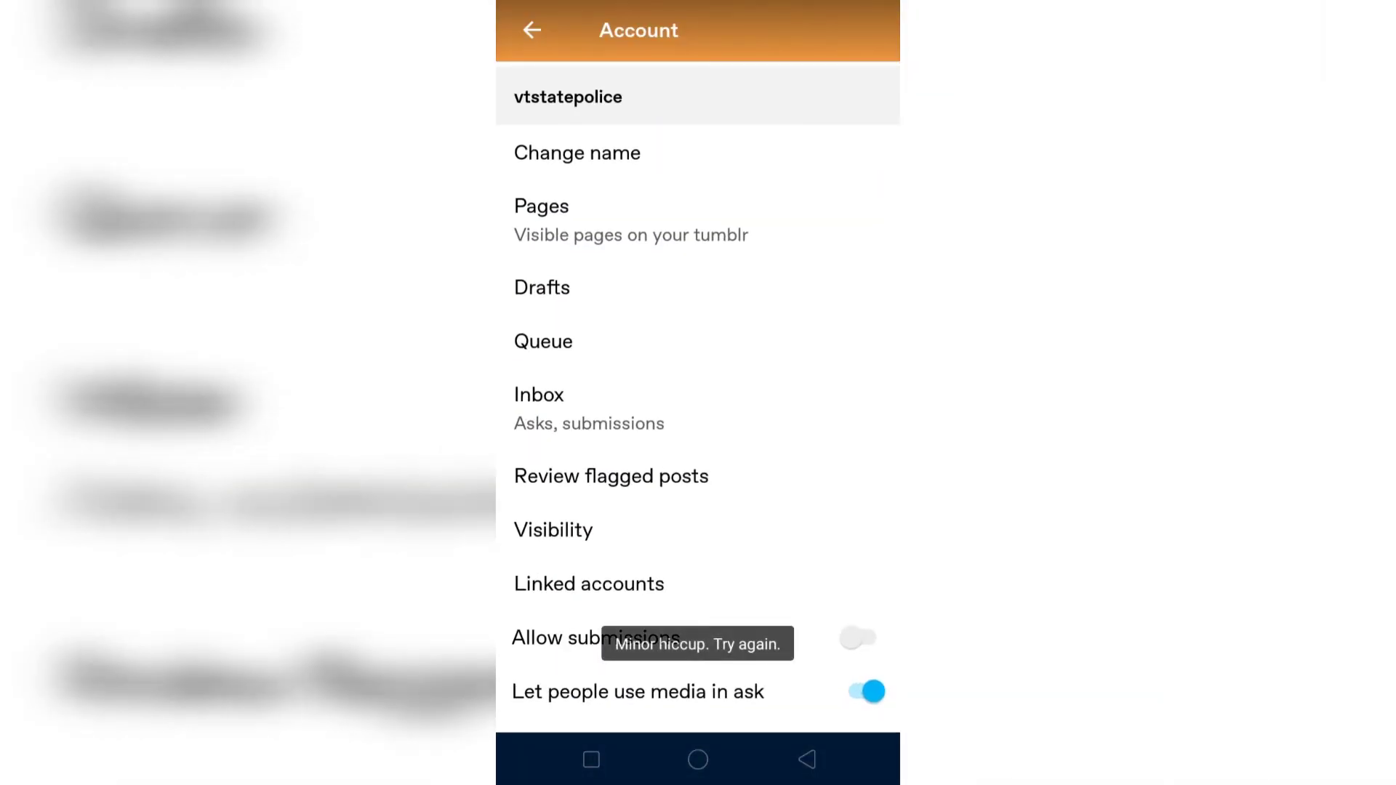